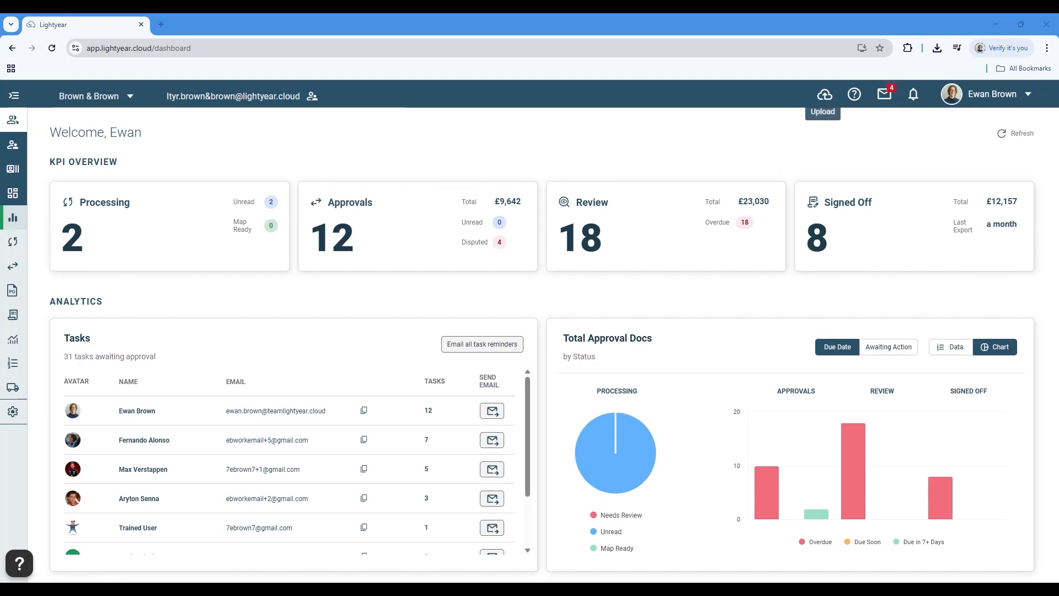
Upload "Hawthorn Leisure - Invoice.pdf" as a Bill from the bill approvals page and close the upload dialog
{"action": "left_click", "coordinate": [22, 269]}
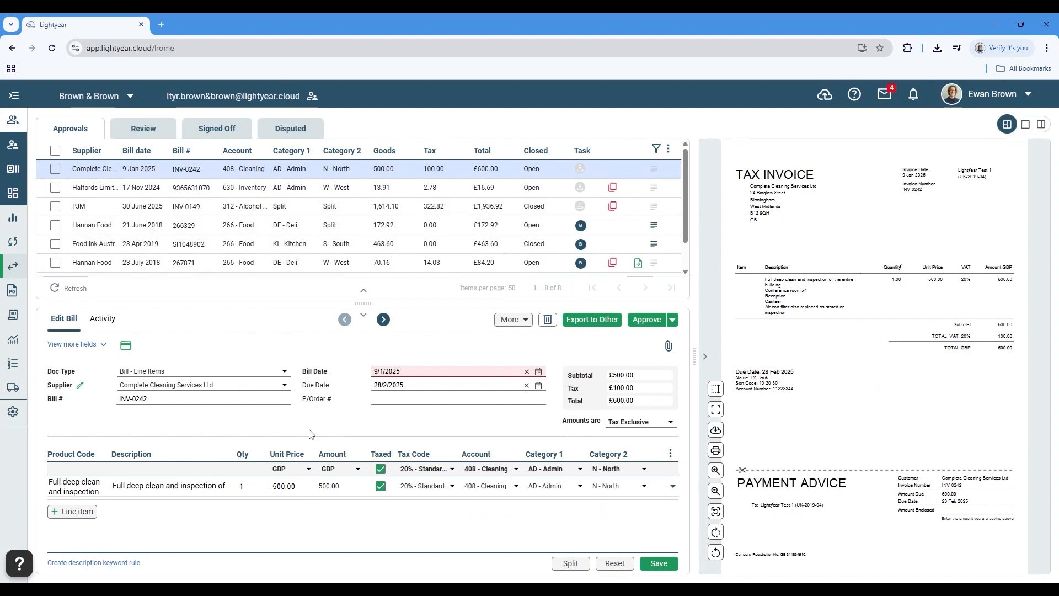
{"action": "left_click", "coordinate": [825, 95]}
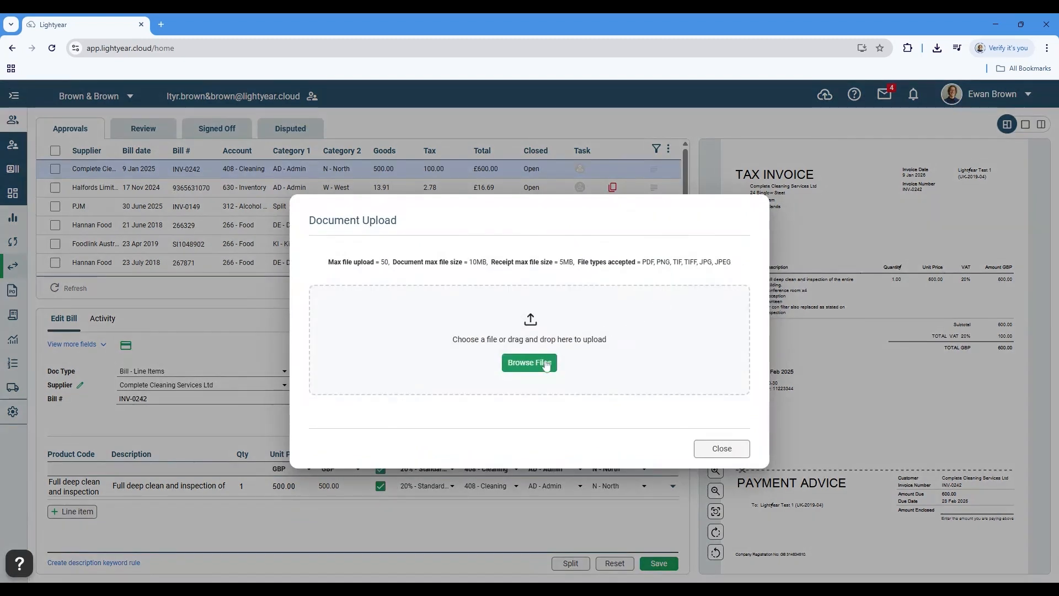
{"action": "left_click", "coordinate": [533, 366]}
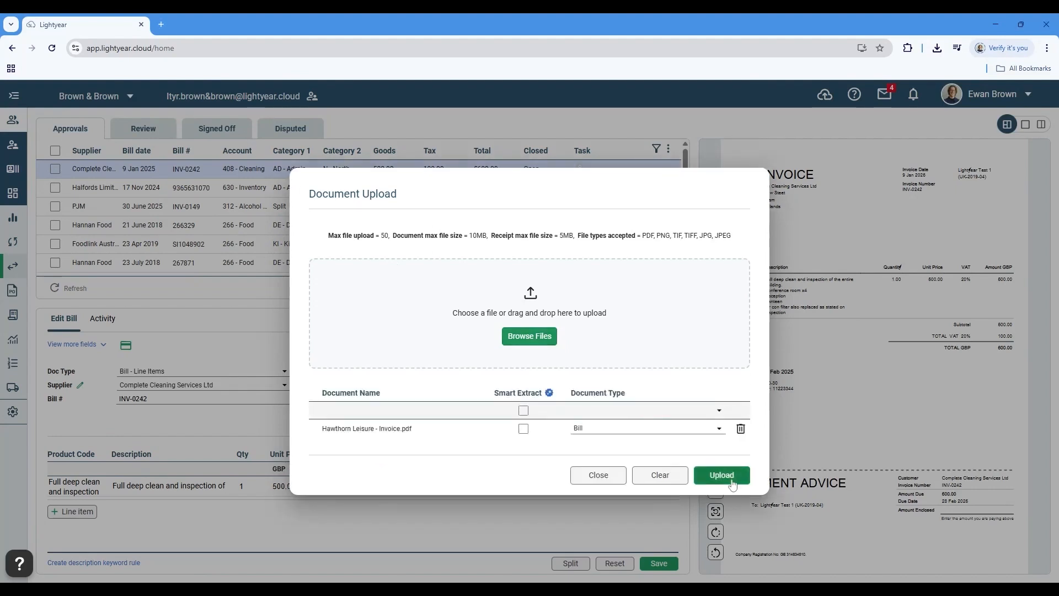
{"action": "left_click", "coordinate": [722, 476]}
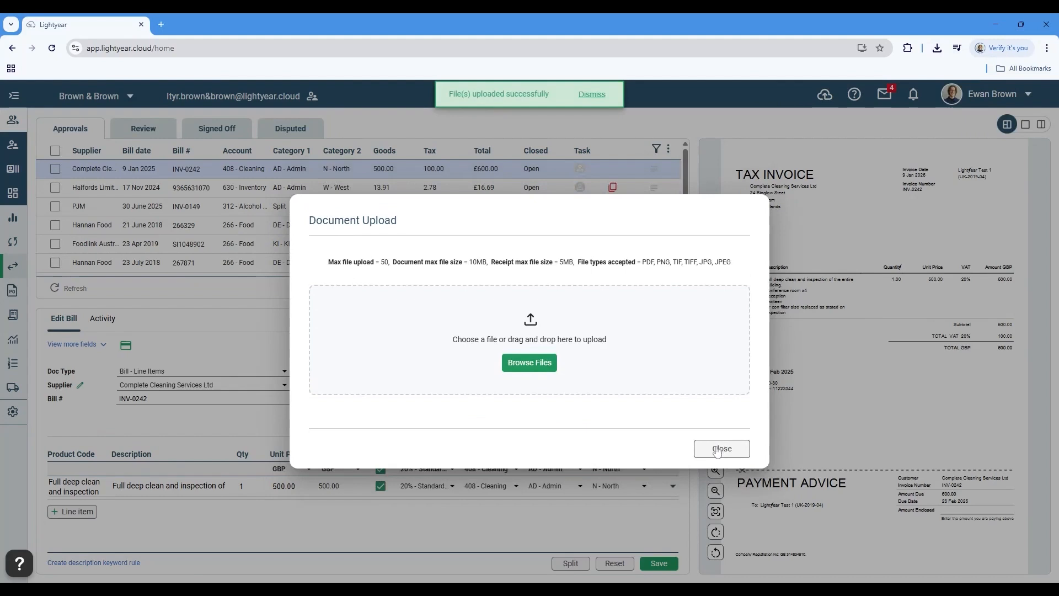
{"action": "left_click", "coordinate": [722, 448]}
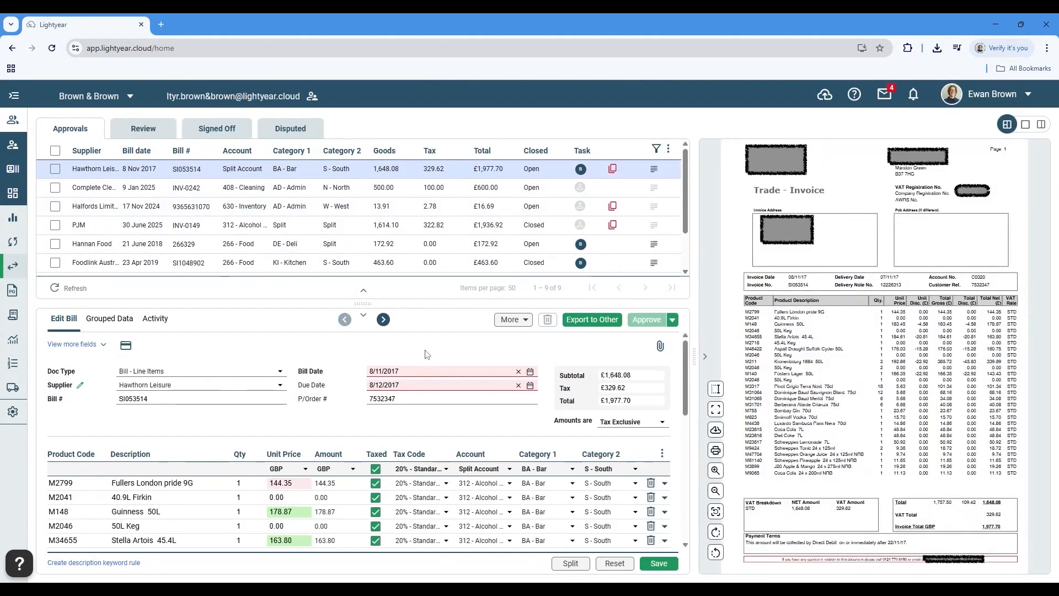
Enlarge the Hawthorn Leisure bill's edit area and compare the Fullers London pride 9G unit price with its product list amount
{"action": "left_click_drag", "start_coordinate": [363, 304], "coordinate": [363, 262]}
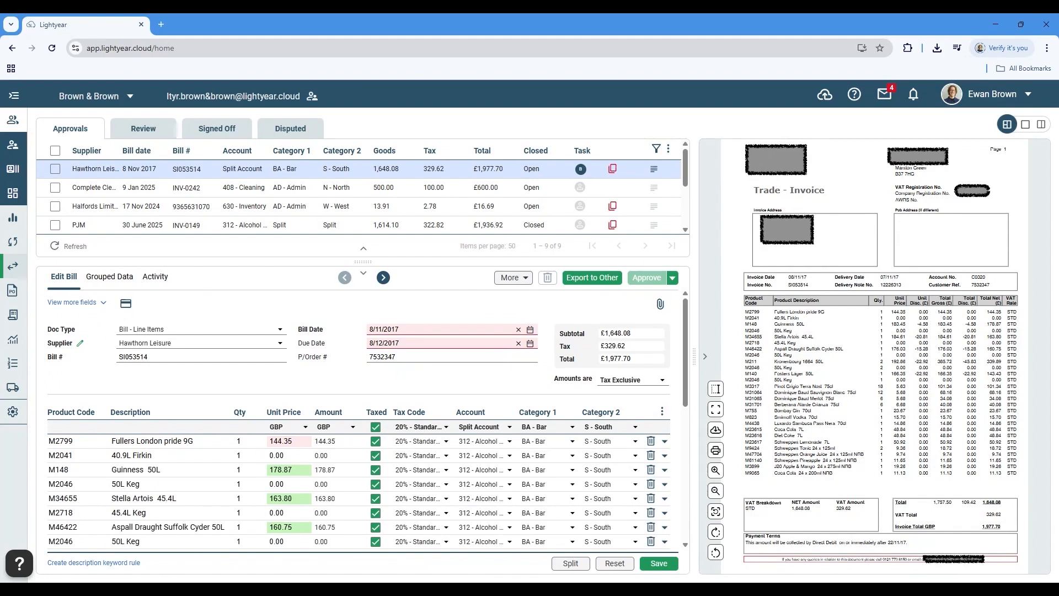
{"action": "scroll", "coordinate": [317, 413], "scroll_direction": "down", "scroll_amount": 1}
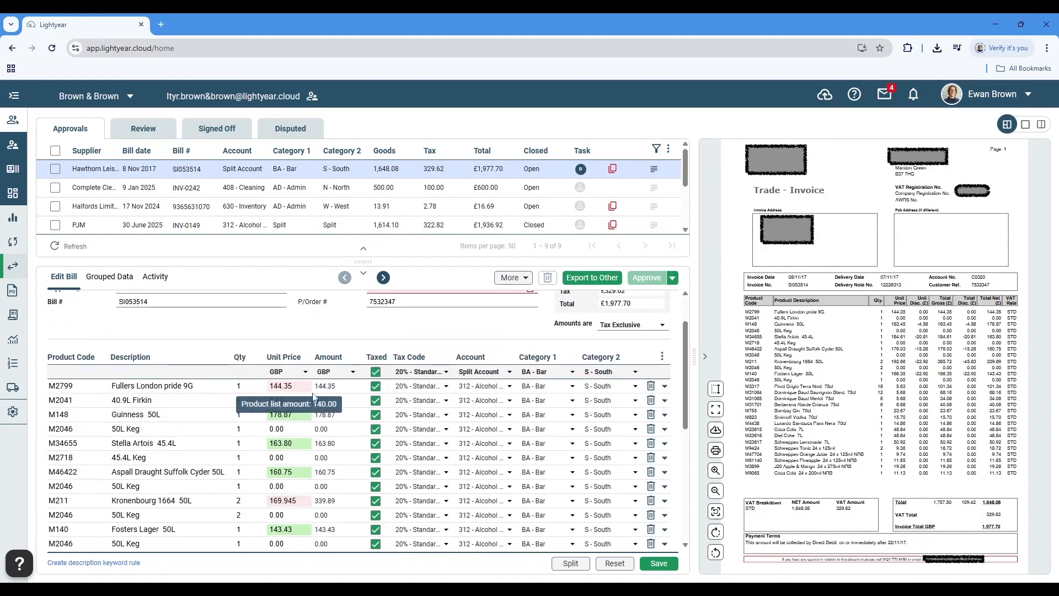
{"action": "mouse_move", "coordinate": [305, 387]}
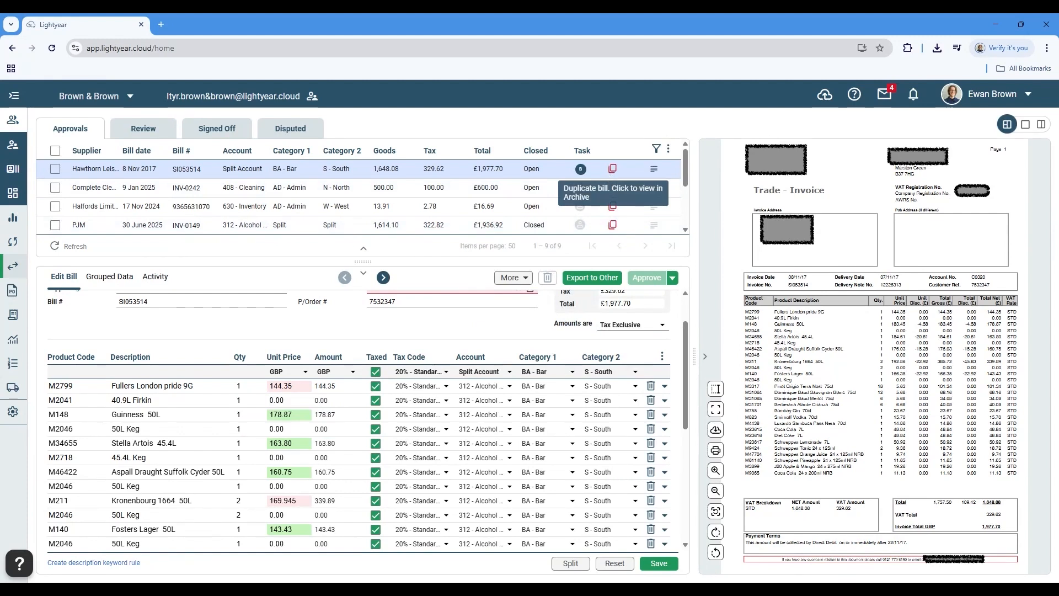
Open the BD Foods bill coded to E - East and inspect the payment details on its invoice document
{"action": "scroll", "coordinate": [403, 203], "scroll_direction": "down", "scroll_amount": 3}
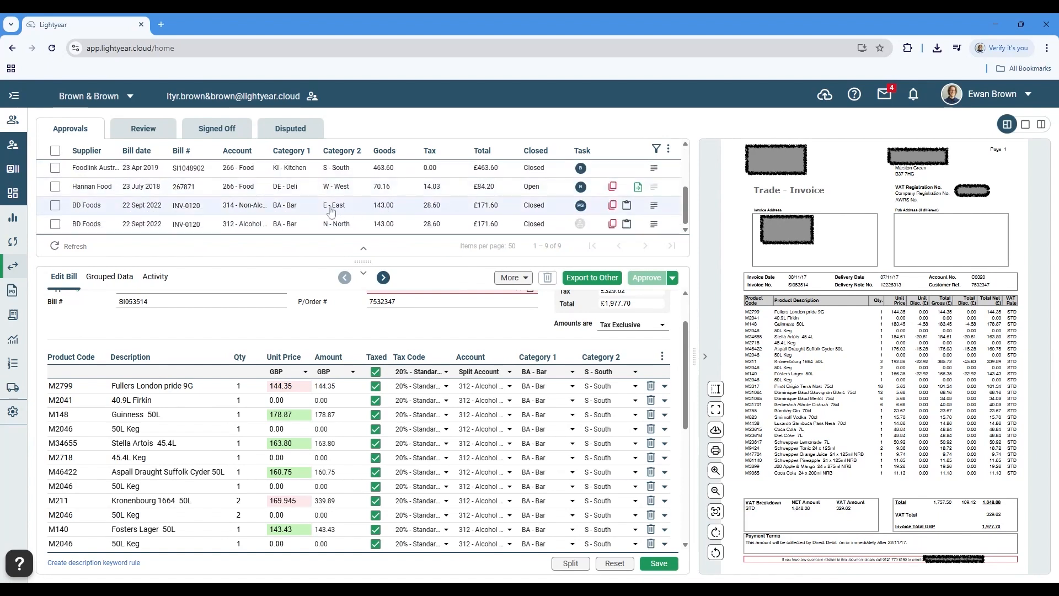
{"action": "left_click", "coordinate": [317, 210]}
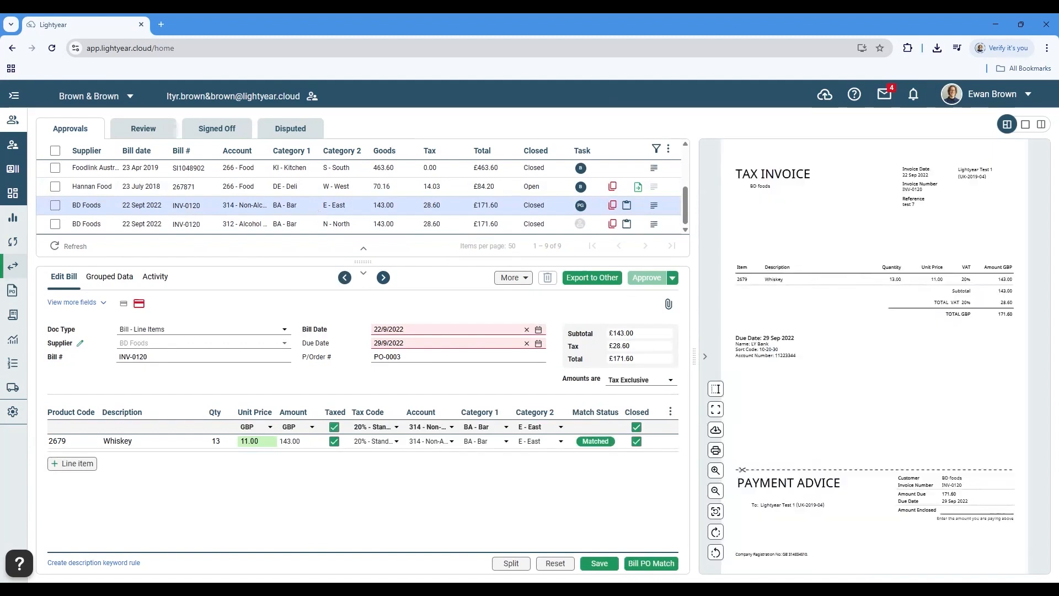
{"action": "scroll", "coordinate": [783, 415], "scroll_direction": "up", "scroll_amount": 6}
{"action": "left_click_drag", "start_coordinate": [801, 553], "coordinate": [836, 284]}
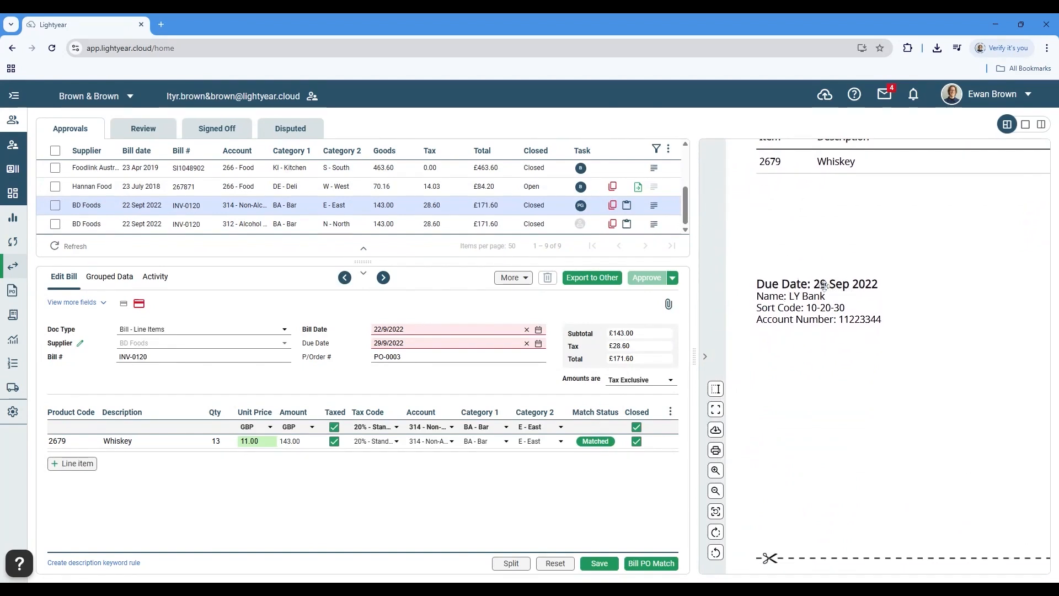
{"action": "mouse_move", "coordinate": [142, 306]}
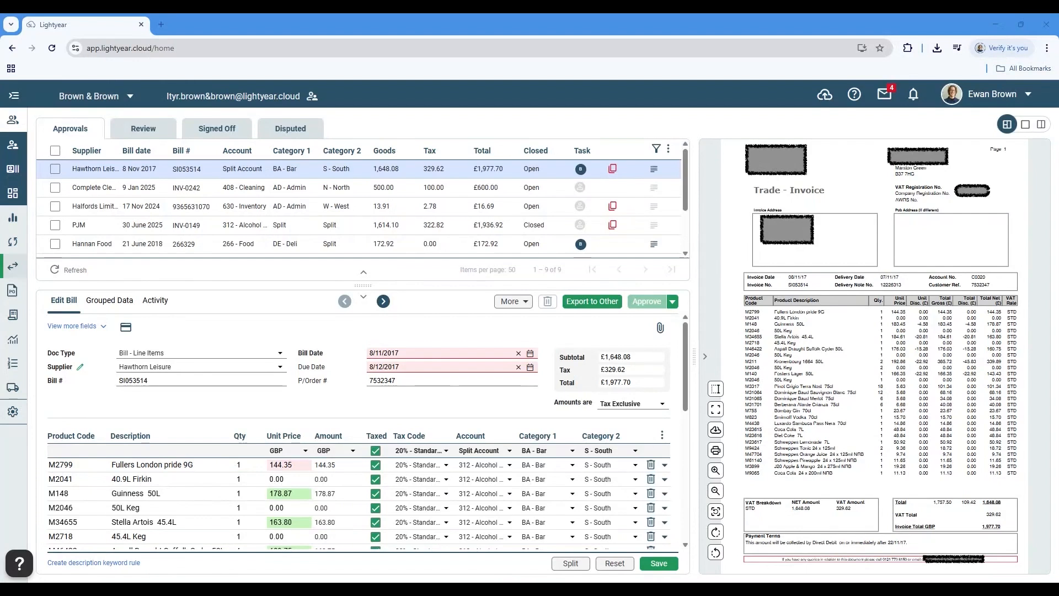
Open the Hawthorn Leisure bill's pending approval task in My Tasks and collapse the navigation sidebar
{"action": "left_click", "coordinate": [581, 169]}
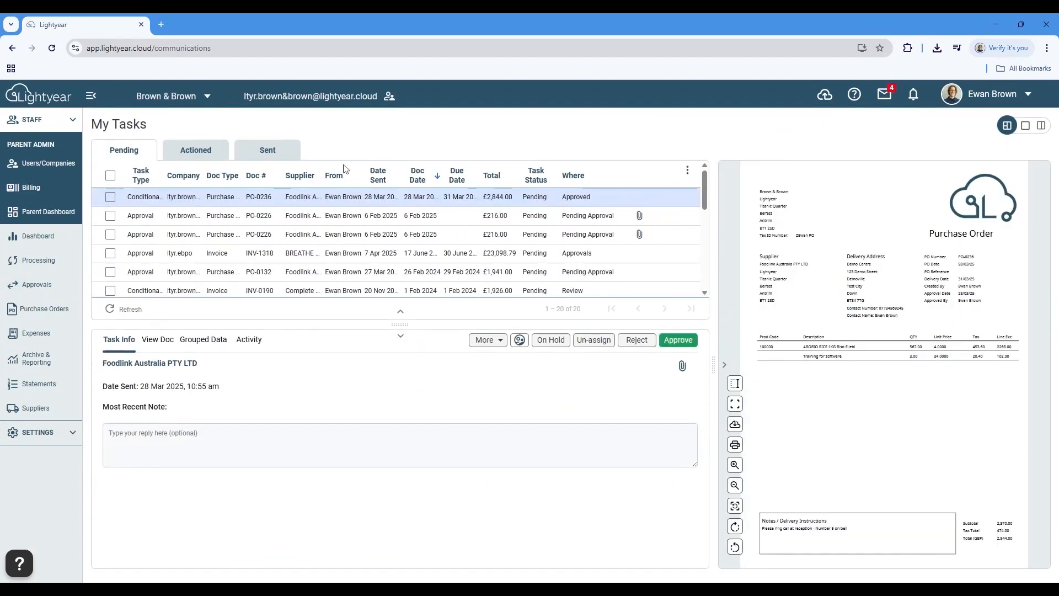
{"action": "scroll", "coordinate": [373, 234], "scroll_direction": "down", "scroll_amount": 5}
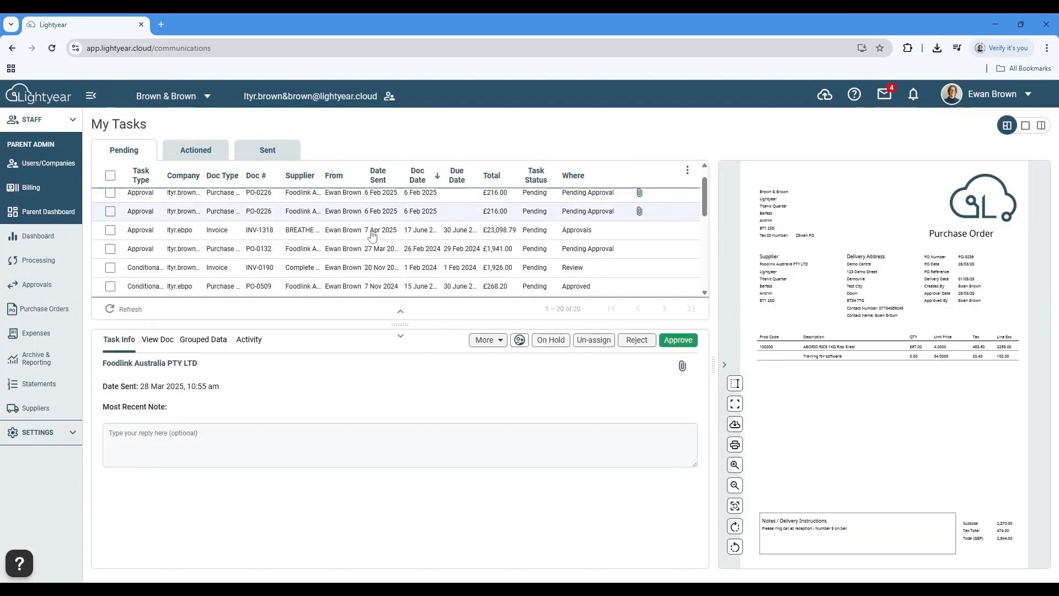
{"action": "scroll", "coordinate": [374, 239], "scroll_direction": "down", "scroll_amount": 1}
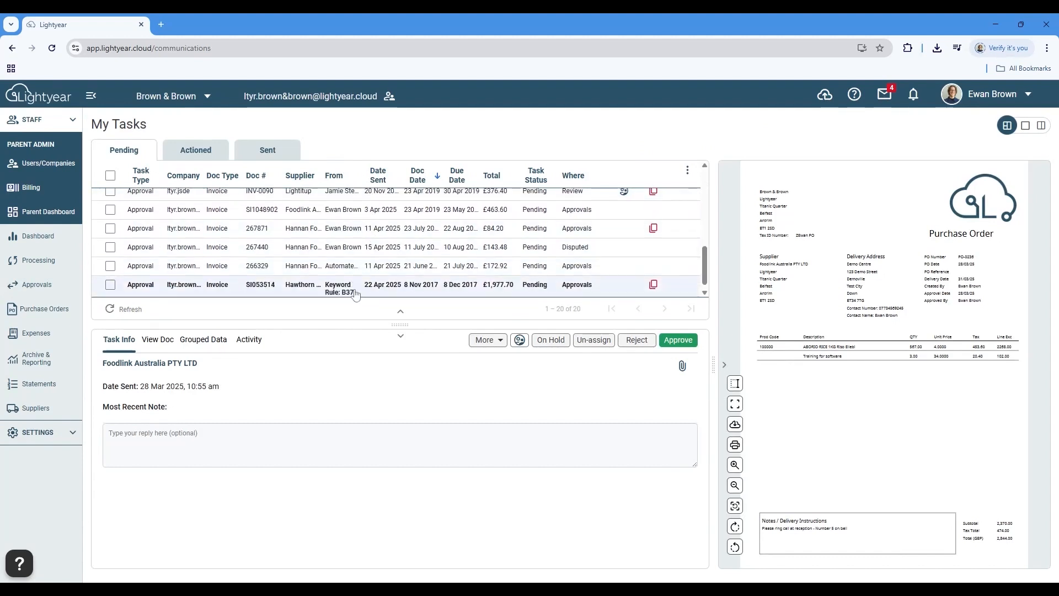
{"action": "left_click", "coordinate": [356, 293]}
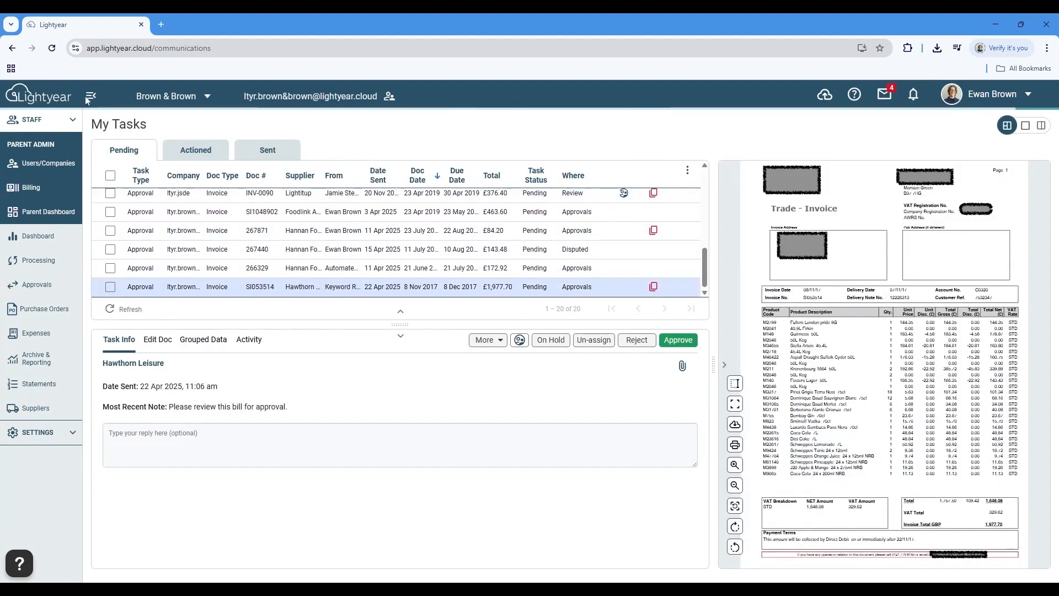
{"action": "left_click", "coordinate": [91, 96]}
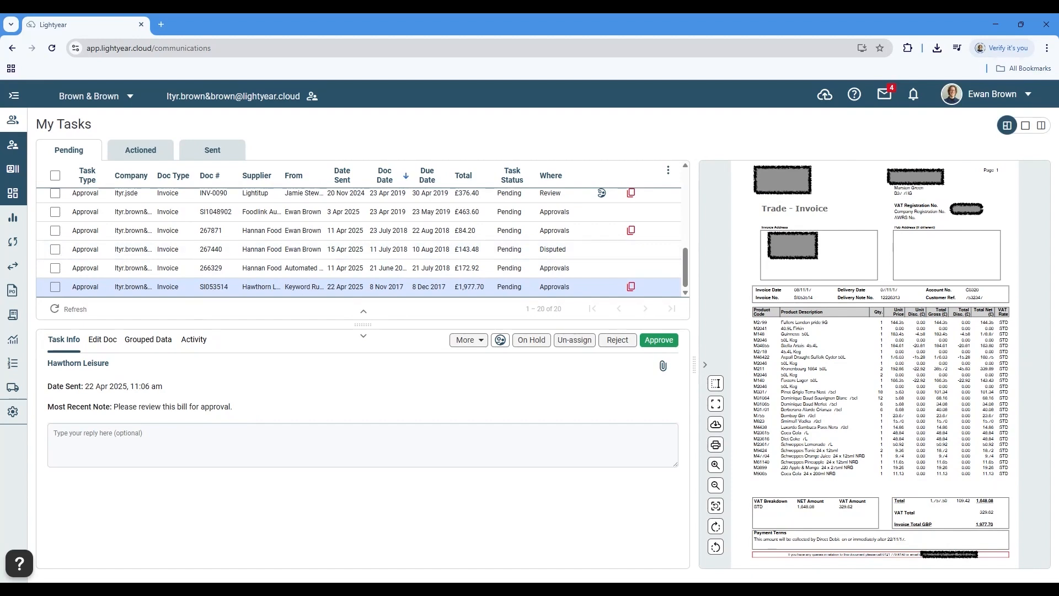
Review the Hawthorn Leisure task's notes and activity history, return to its task info and view the additional actions
{"action": "left_click", "coordinate": [196, 344]}
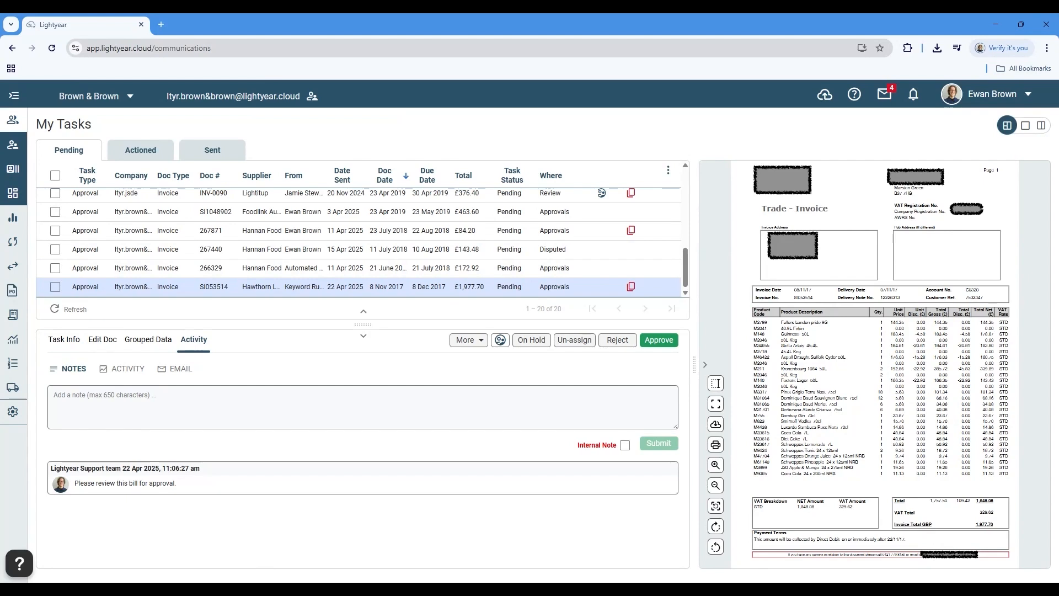
{"action": "left_click", "coordinate": [128, 369]}
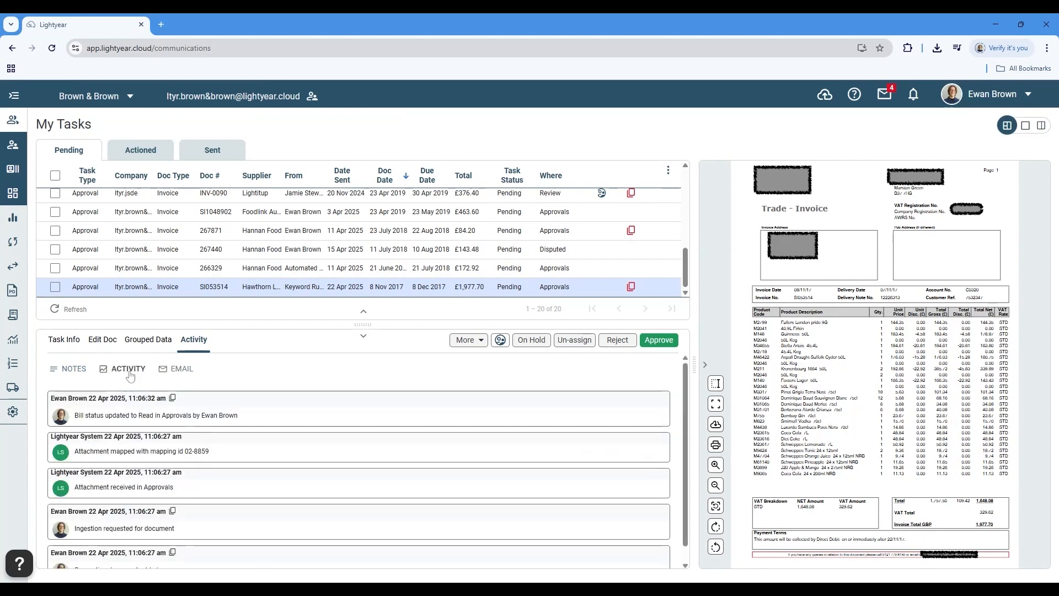
{"action": "left_click", "coordinate": [62, 370]}
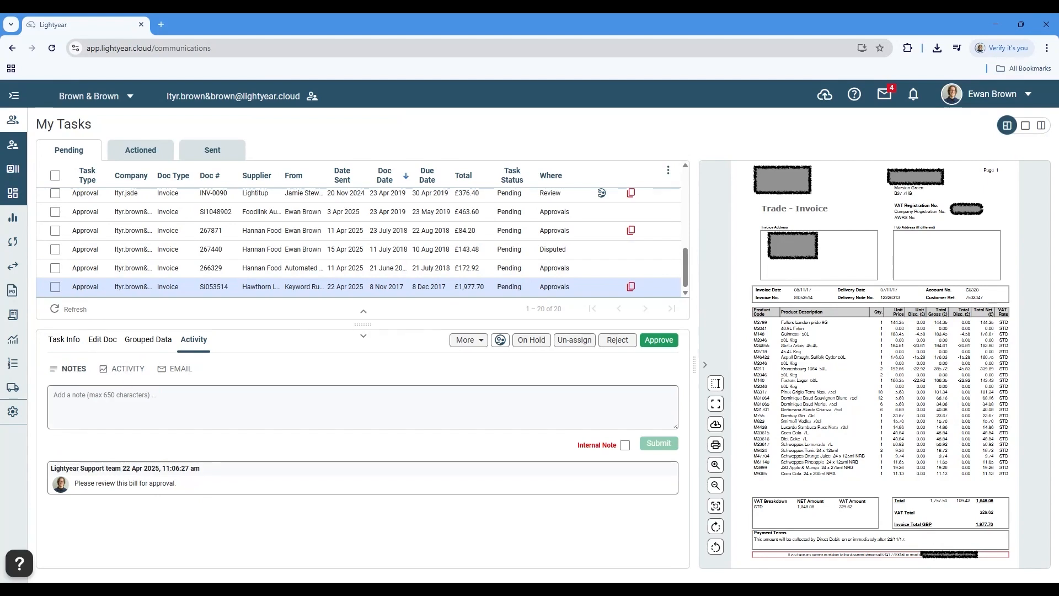
{"action": "left_click", "coordinate": [105, 411]}
{"action": "left_click", "coordinate": [64, 341]}
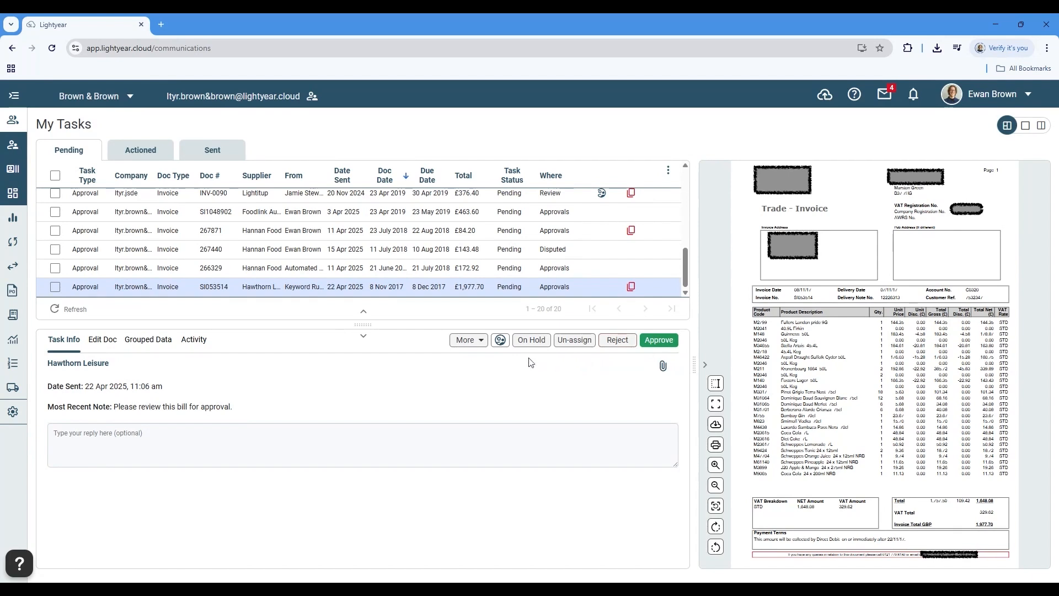
{"action": "left_click", "coordinate": [468, 339]}
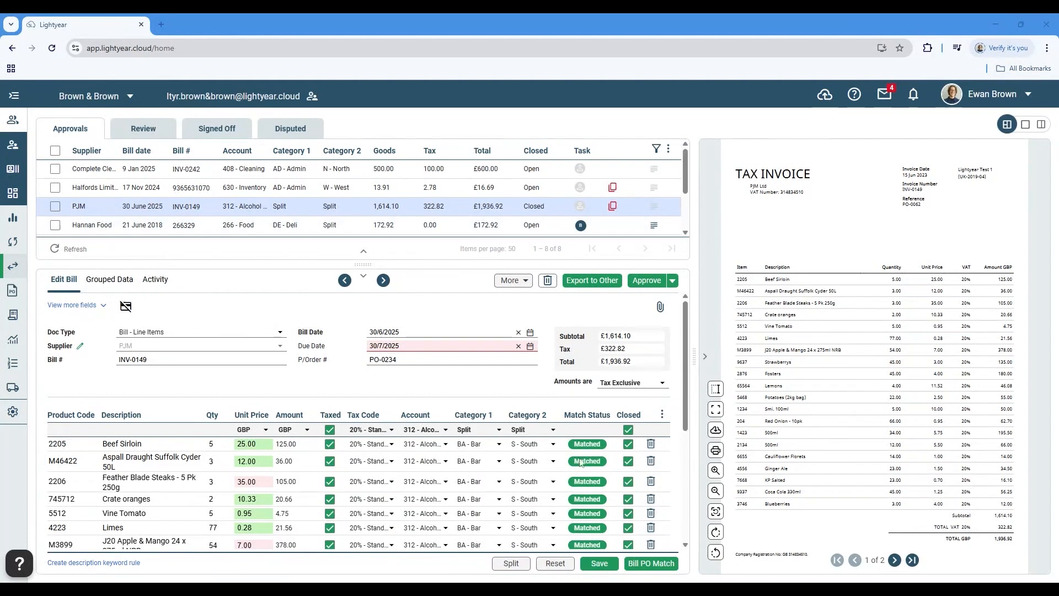
Review the purchase order matching for the PJM bill and close it without saving
{"action": "left_click", "coordinate": [654, 562]}
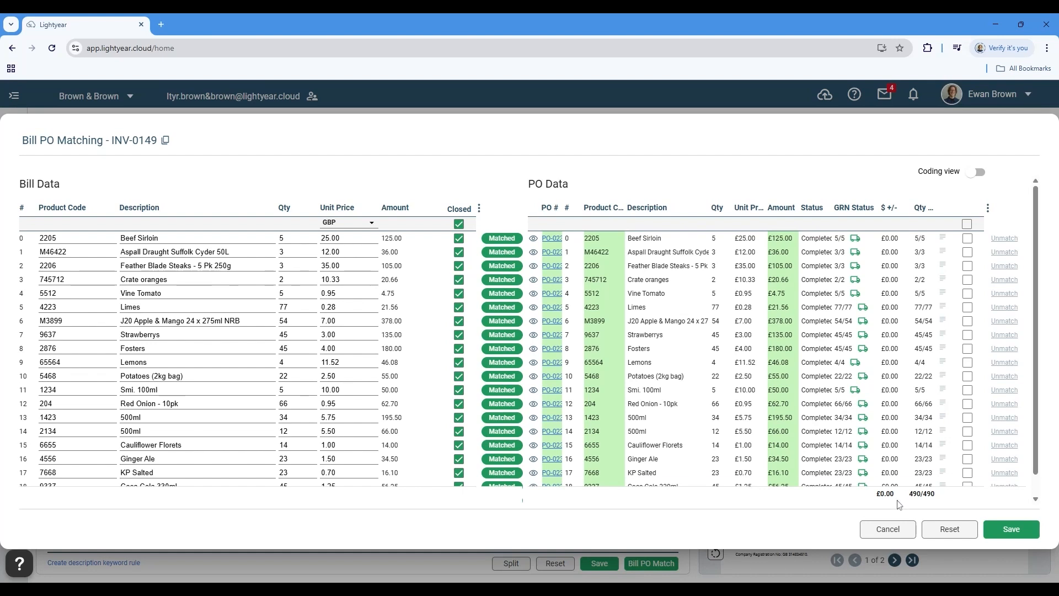
{"action": "left_click", "coordinate": [893, 524]}
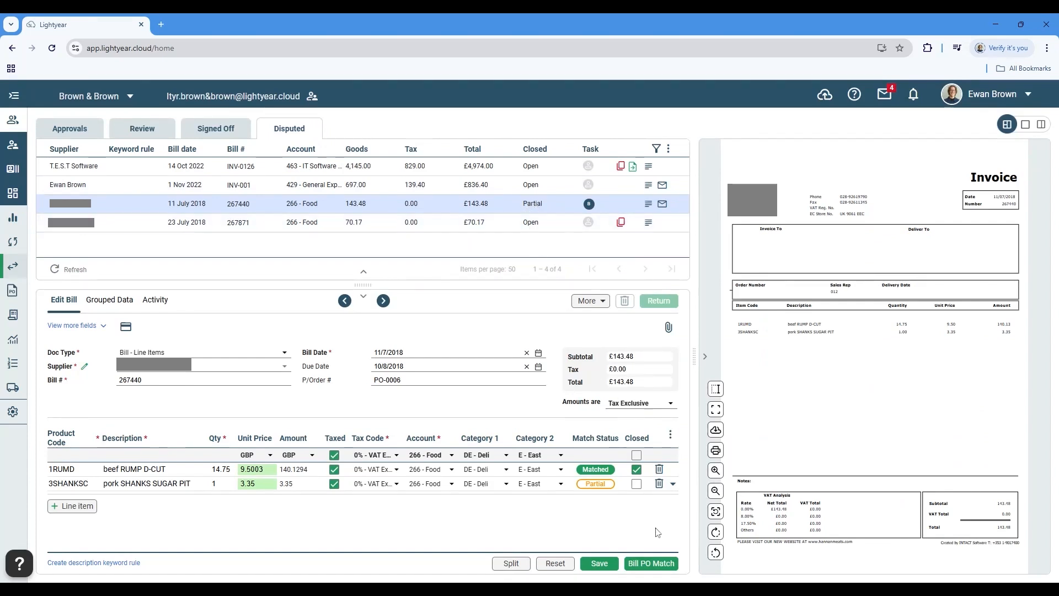
Review the purchase order matching for the disputed bill dated 11 July 2018 and view the bill's additional actions
{"action": "left_click", "coordinate": [664, 563]}
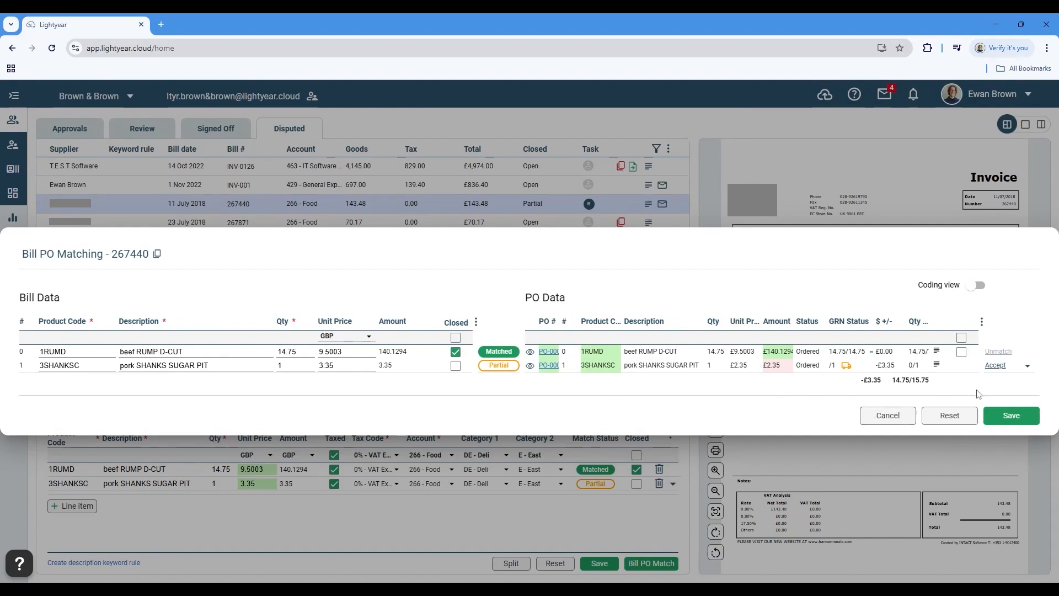
{"action": "left_click", "coordinate": [891, 415]}
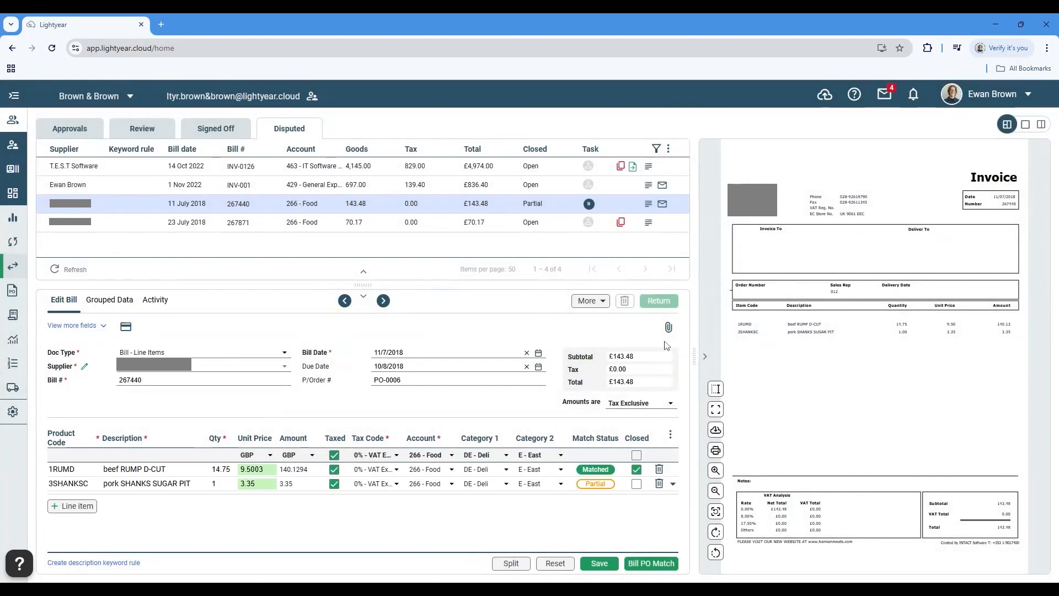
{"action": "left_click", "coordinate": [599, 307]}
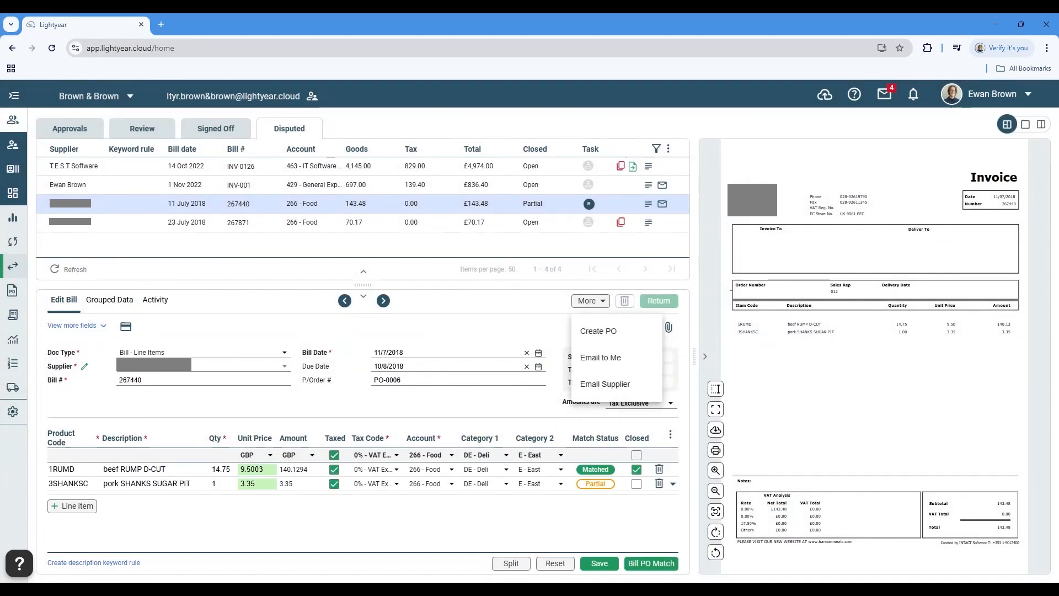
{"action": "left_click", "coordinate": [600, 419]}
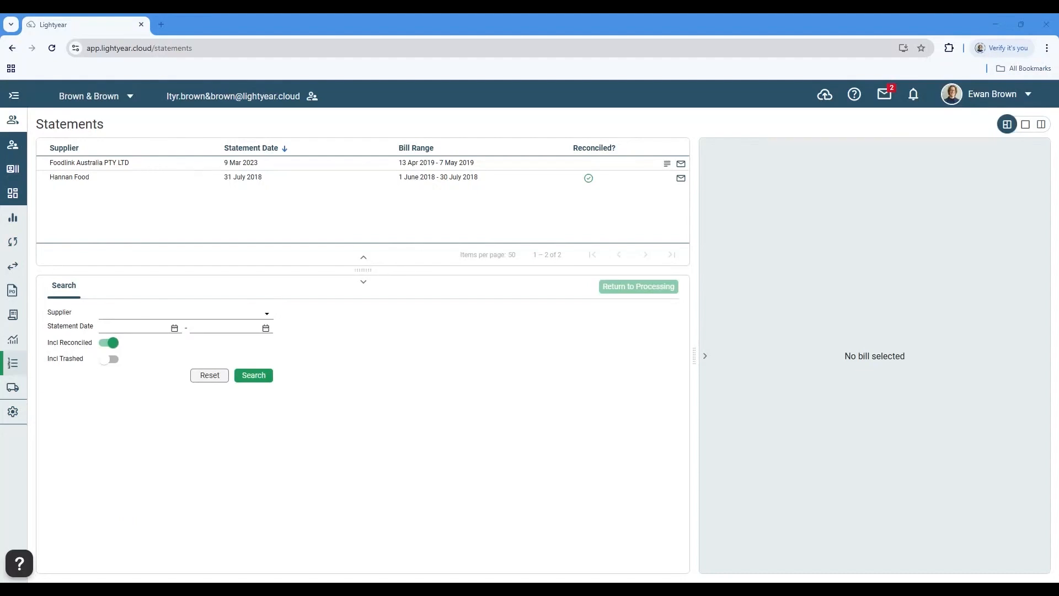
Open the 31 July 2018 supplier statement and check the number, date and total of its first extracted bill
{"action": "left_click", "coordinate": [326, 178]}
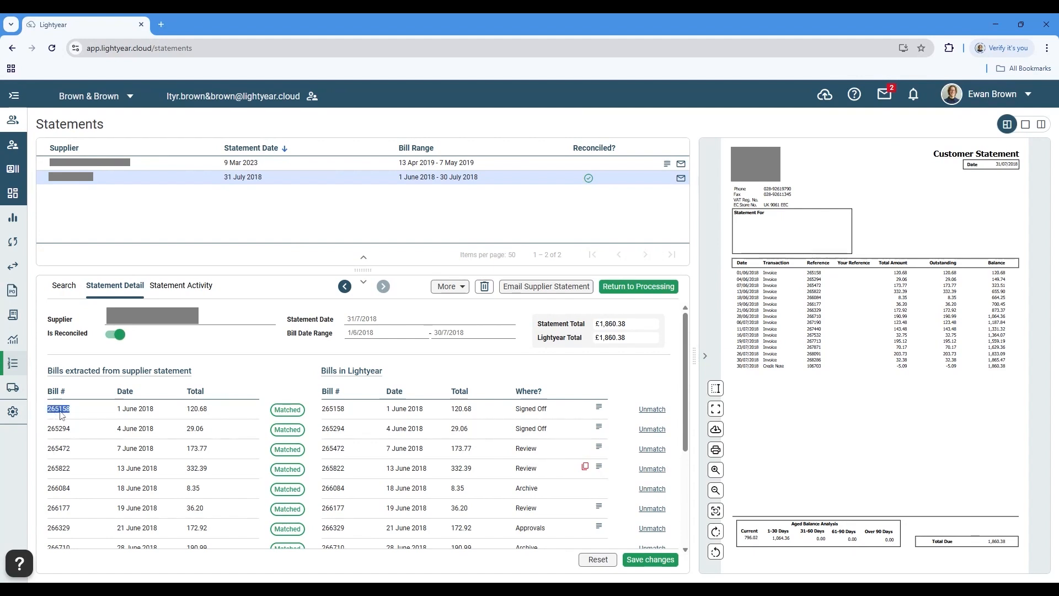
{"action": "triple_click", "coordinate": [127, 412]}
{"action": "triple_click", "coordinate": [196, 408]}
{"action": "left_click", "coordinate": [240, 370]}
Check the variance on the supplier statement dated 9 Mar 2023 and start emailing the statement to the supplier
{"action": "left_click", "coordinate": [351, 167]}
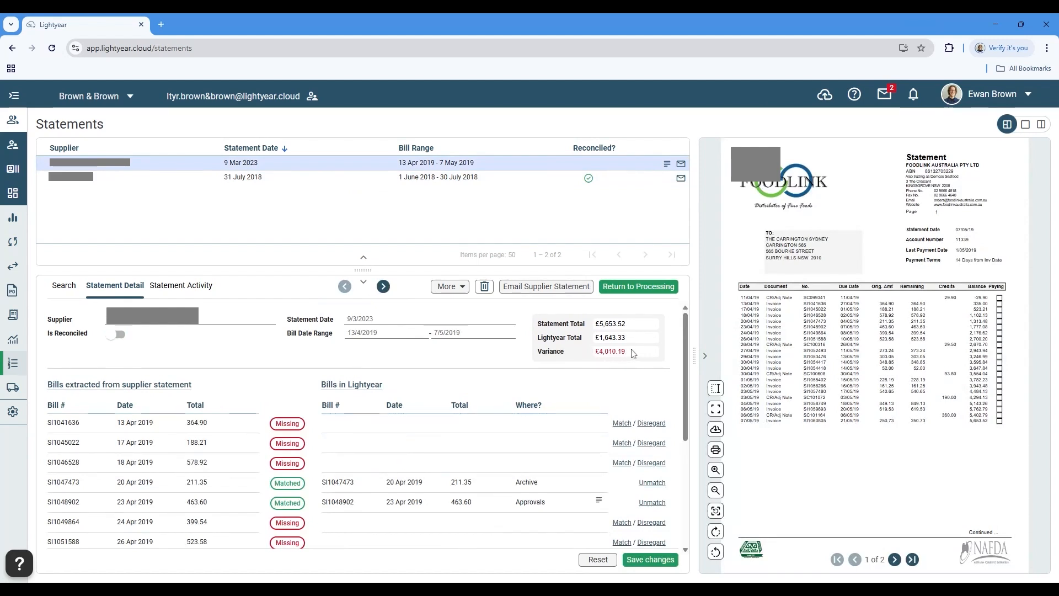
{"action": "left_click_drag", "start_coordinate": [629, 352], "coordinate": [581, 359]}
{"action": "left_click", "coordinate": [581, 360]}
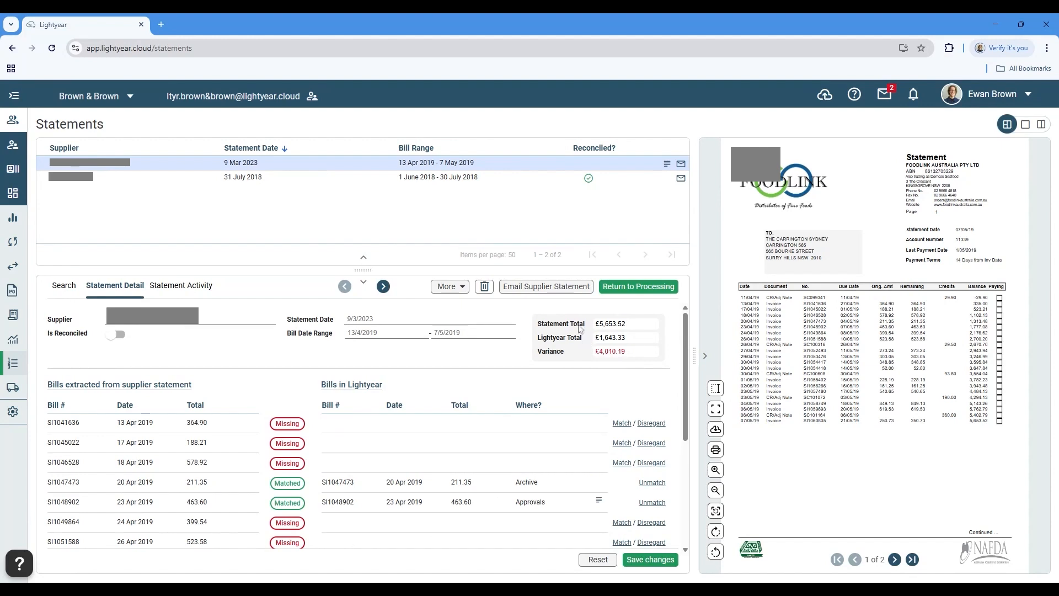
{"action": "left_click", "coordinate": [552, 291]}
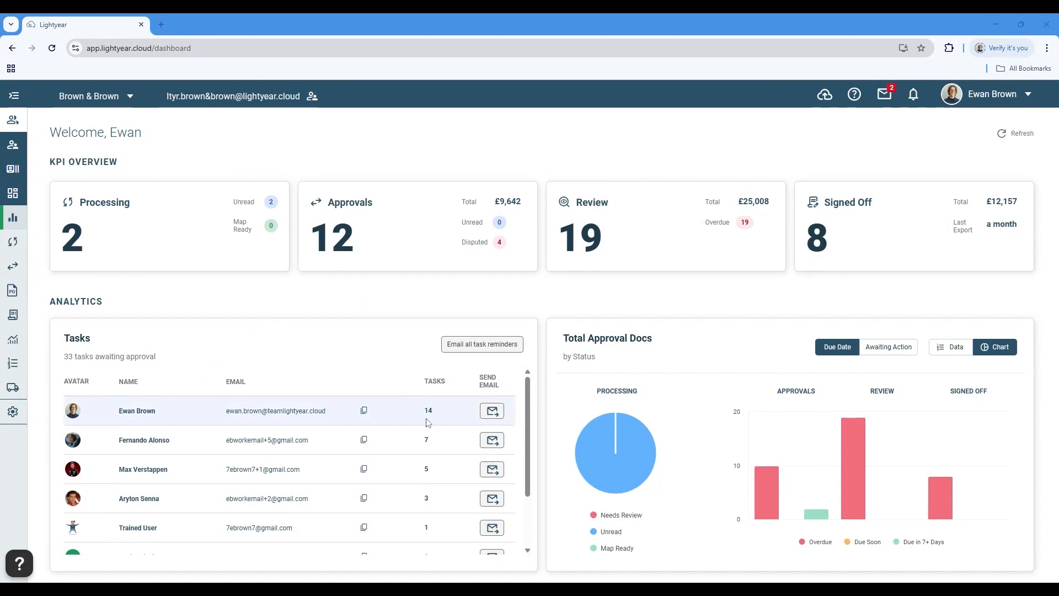
Email a task reminder to the first user in the dashboard's task list
{"action": "left_click", "coordinate": [492, 413]}
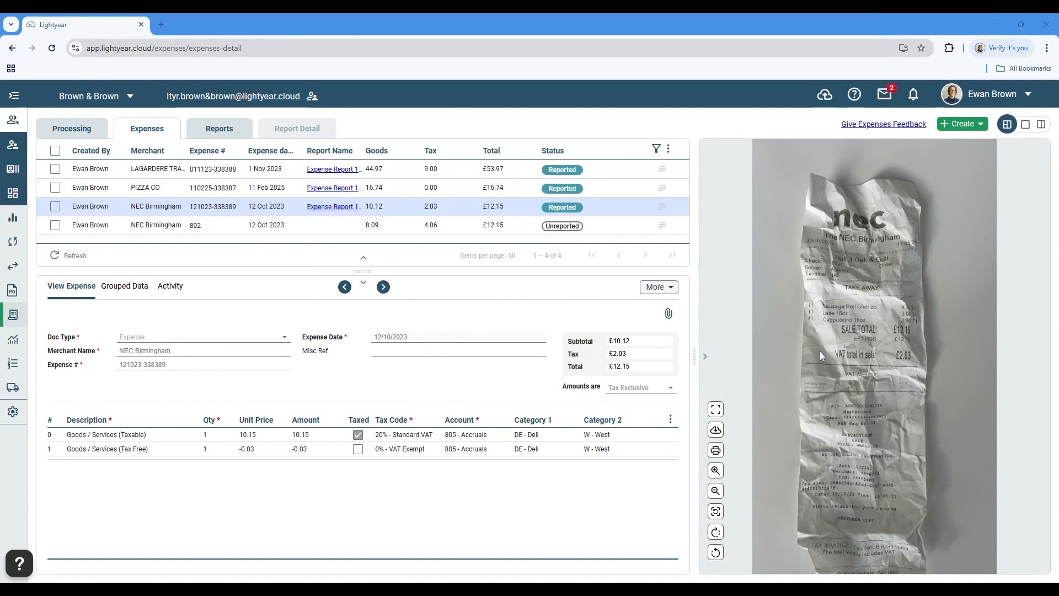
View the LAGARDERE TRAVEL RETAIL UK expense, and schedule the reimbursement of Expense Report 18/03/2025 for 22/4/2025
{"action": "left_click", "coordinate": [450, 171]}
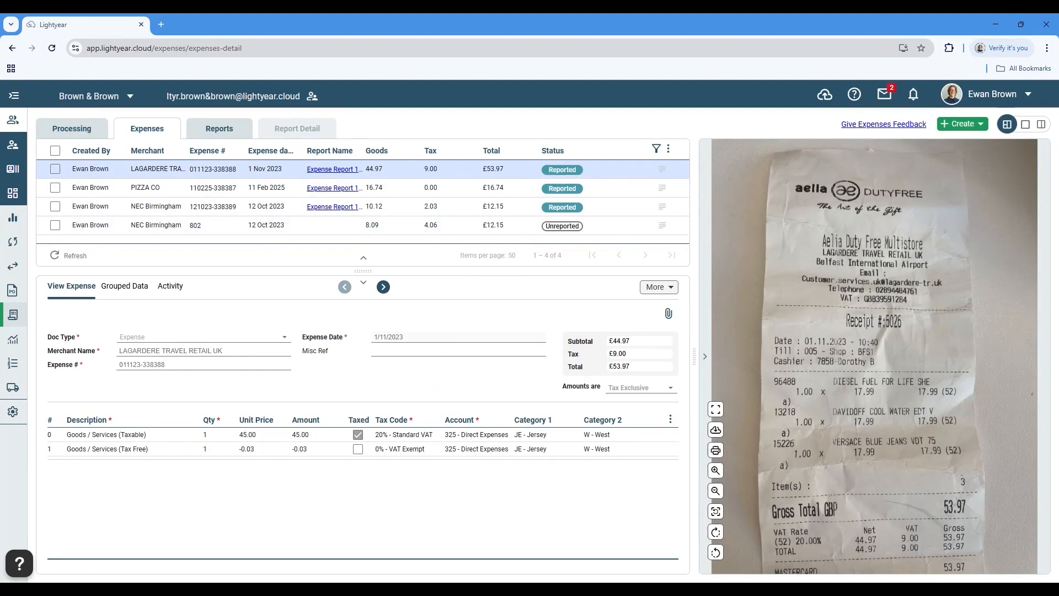
{"action": "left_click", "coordinate": [226, 130]}
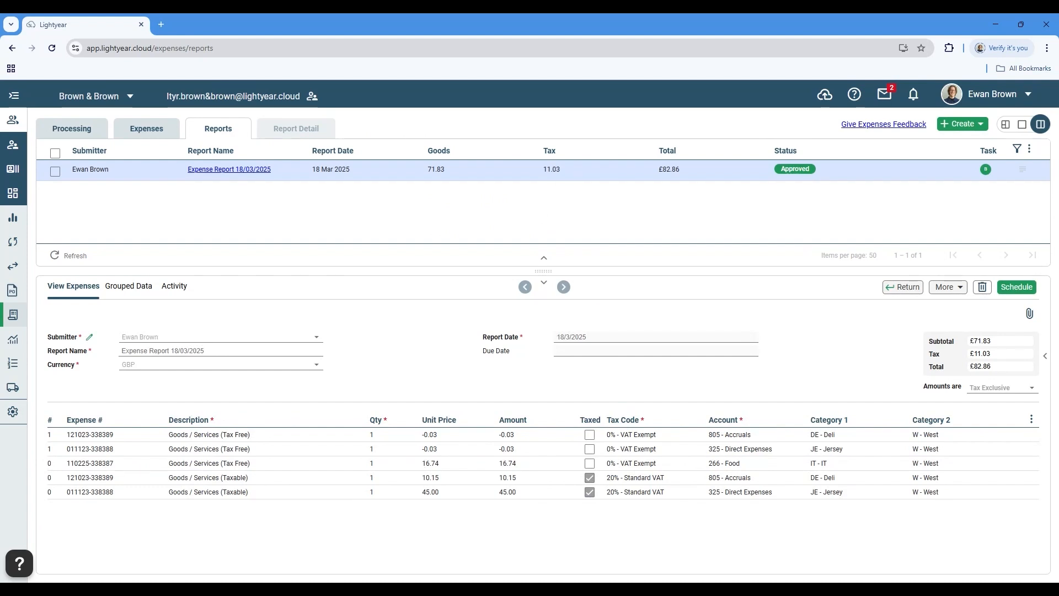
{"action": "left_click", "coordinate": [1029, 287]}
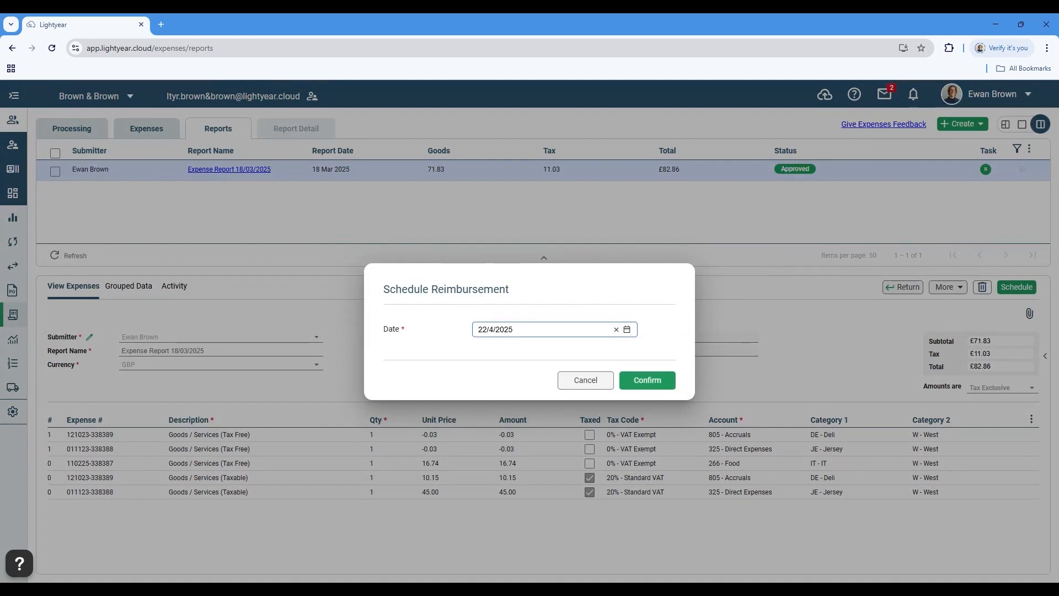
{"action": "left_click", "coordinate": [650, 380]}
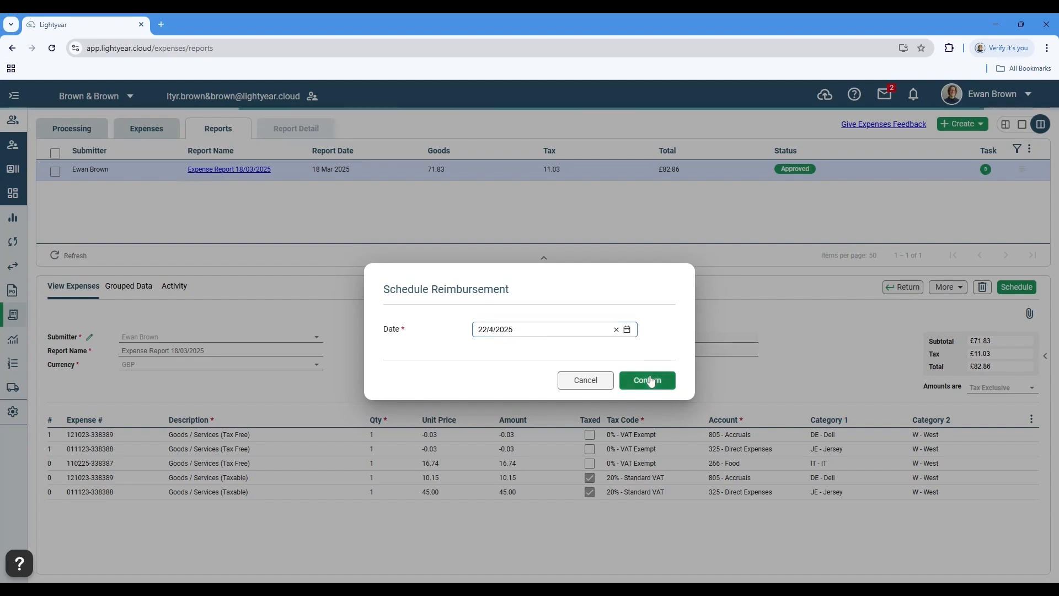